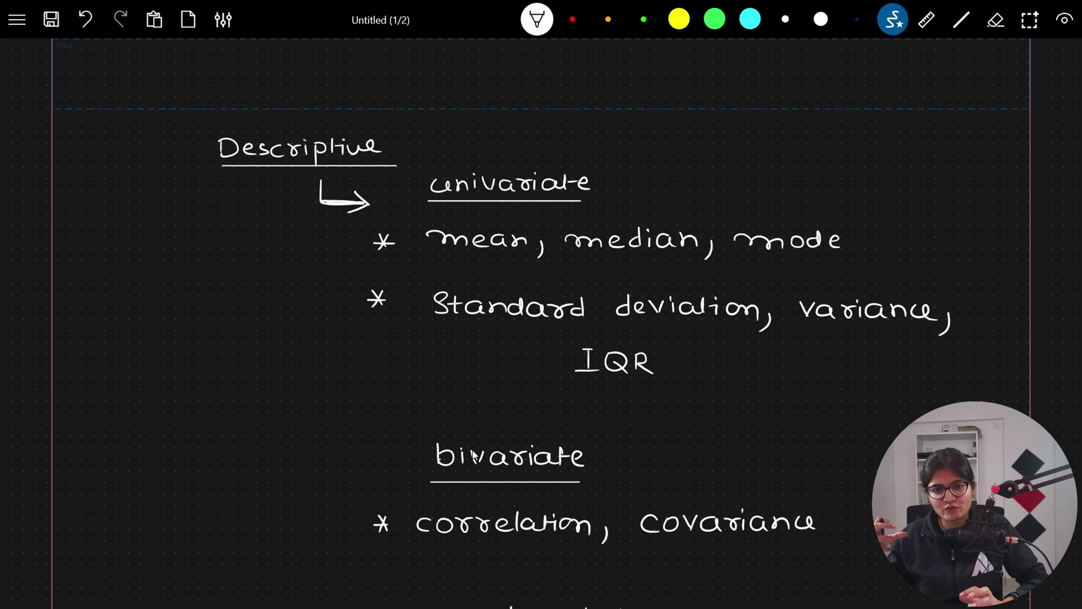
Step: Save the whiteboard page holding the univariate and bivariate descriptive statistics notes
key("ctrl+s")
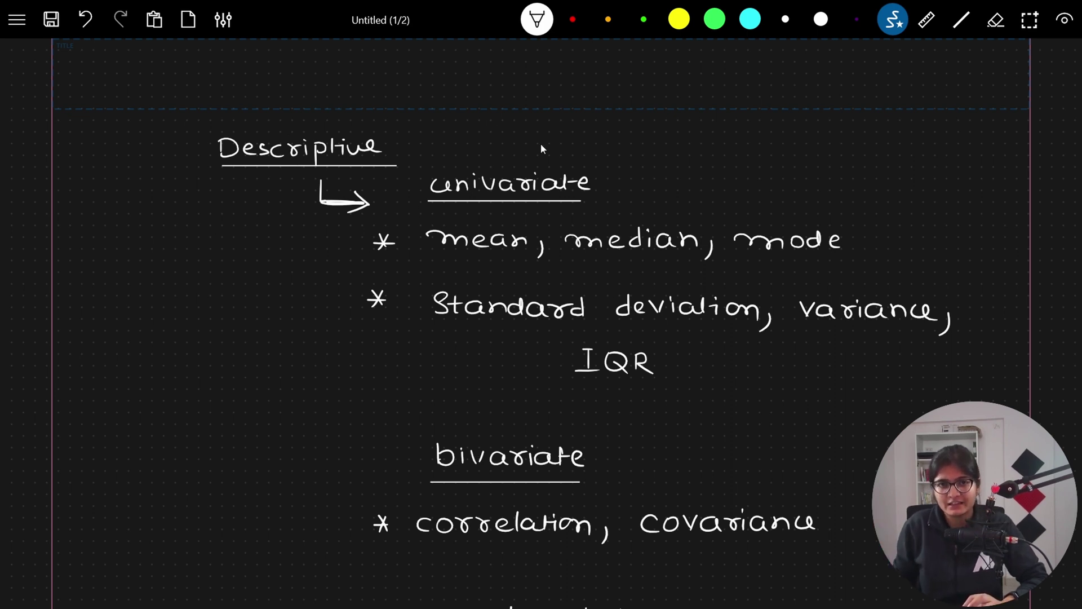
Step: Handwrite the heading 'Types of Statistics' and underline the words Types and Statistics
mouse_move(449, 67)
left_mouse_down()
mouse_move(456, 90)
mouse_move(477, 74)
left_mouse_up()
left_click_drag(546, 70, 542, 73)
mouse_move(562, 61)
left_mouse_down()
mouse_move(554, 85)
mouse_move(563, 72)
mouse_move(598, 85)
left_mouse_up()
mouse_move(618, 62)
left_mouse_down()
mouse_move(618, 85)
mouse_move(684, 72)
mouse_move(720, 84)
left_mouse_up()
left_click_drag(424, 95, 713, 97)
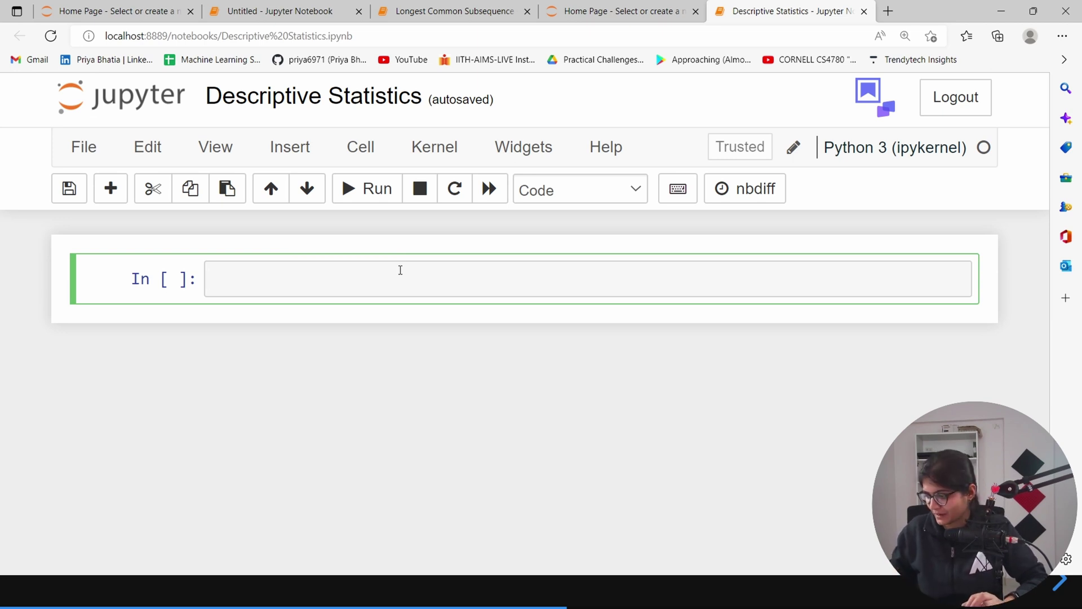
Step: Write and run a first cell with 'import pandas as pd' and 'import numpy as np'
type("im")
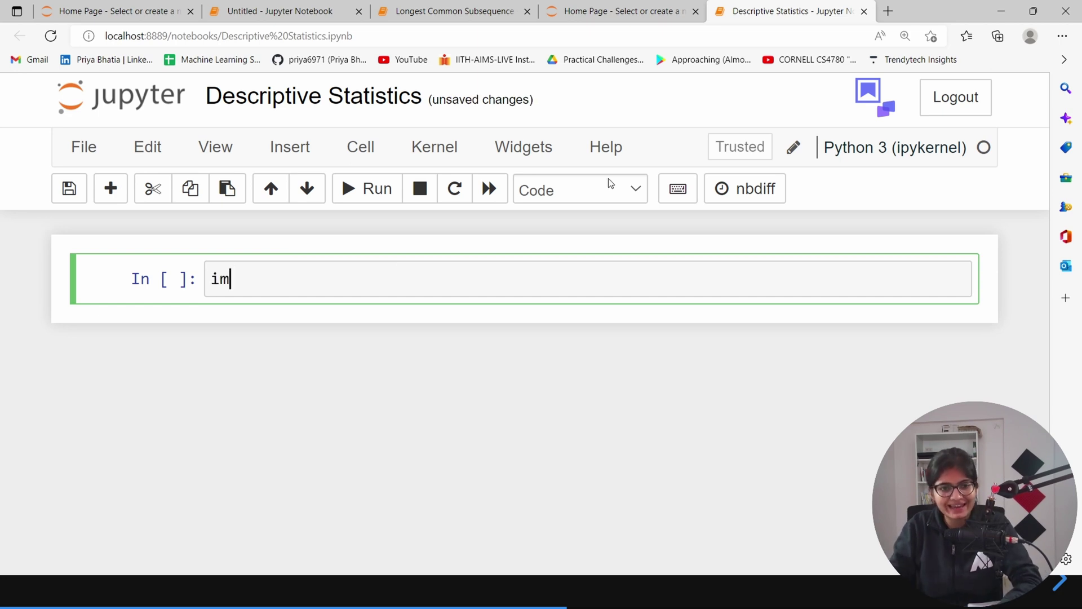
type("port ")
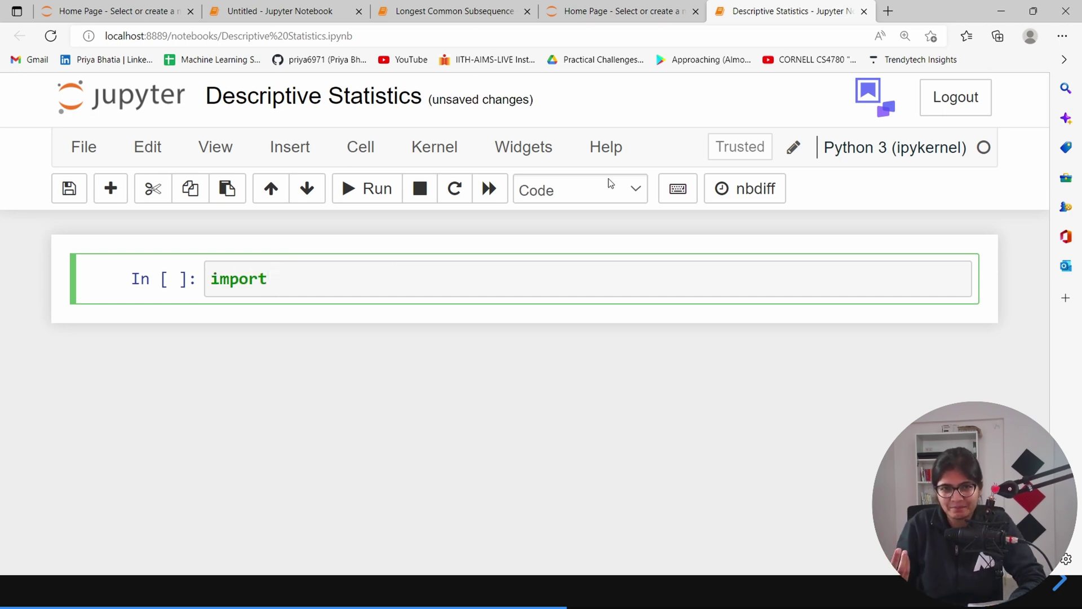
type("panda")
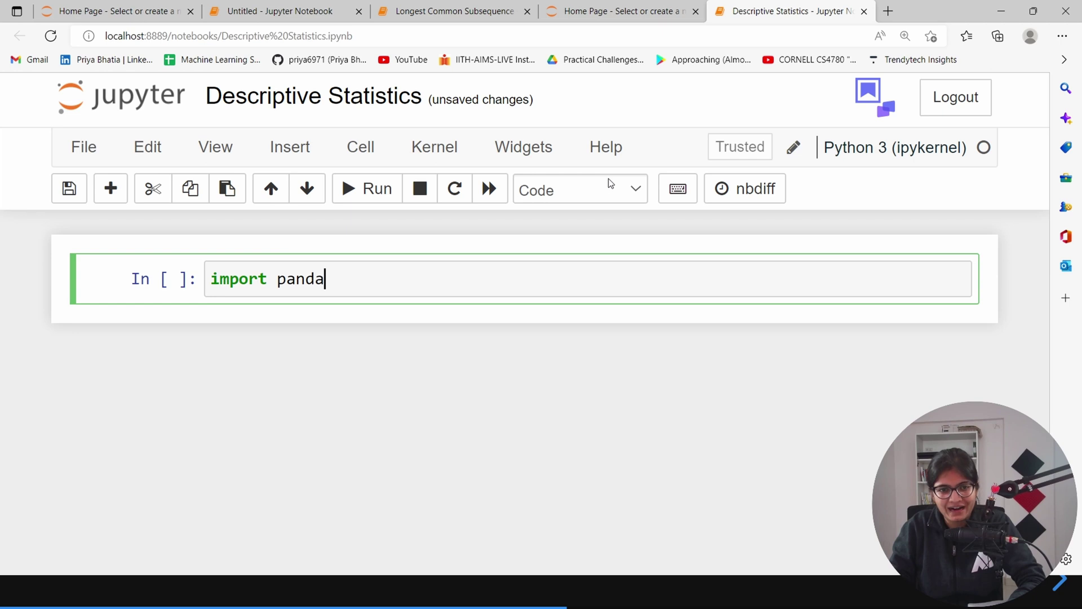
type("s as pd")
key("Return")
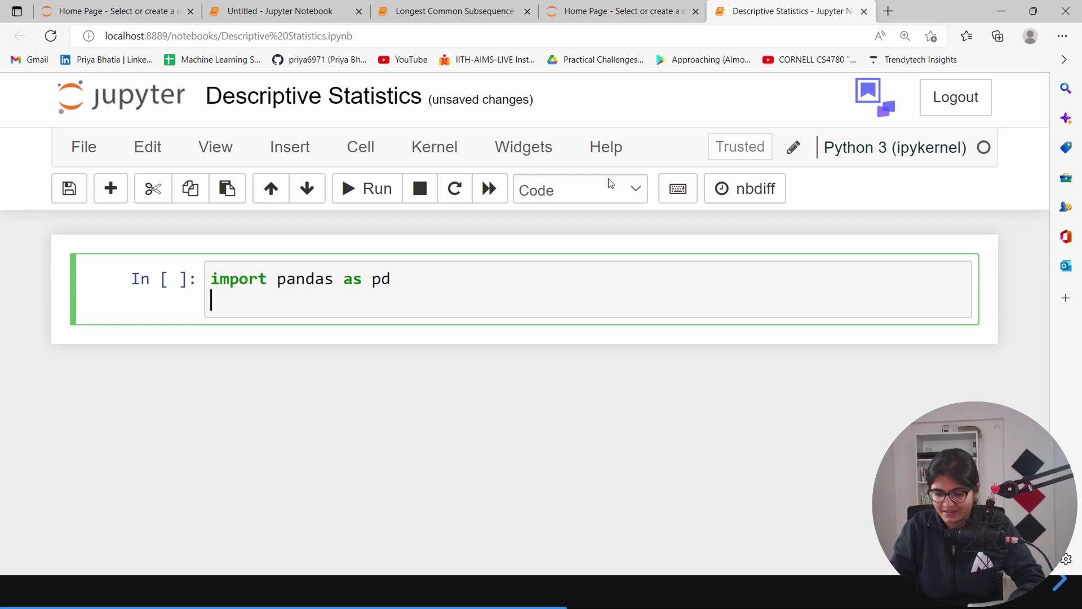
type("import ")
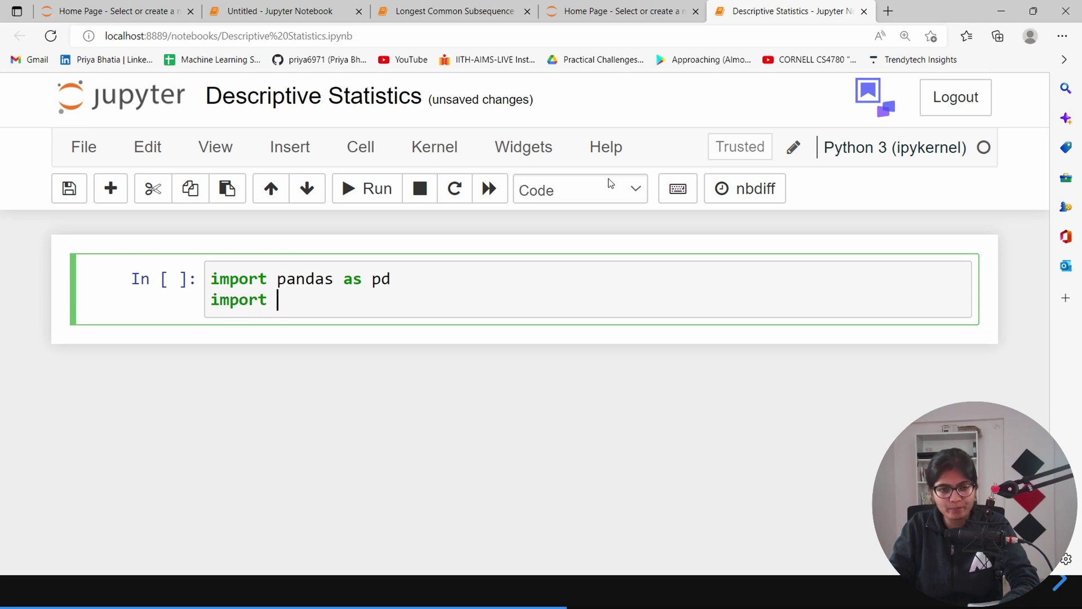
type("numpy as np")
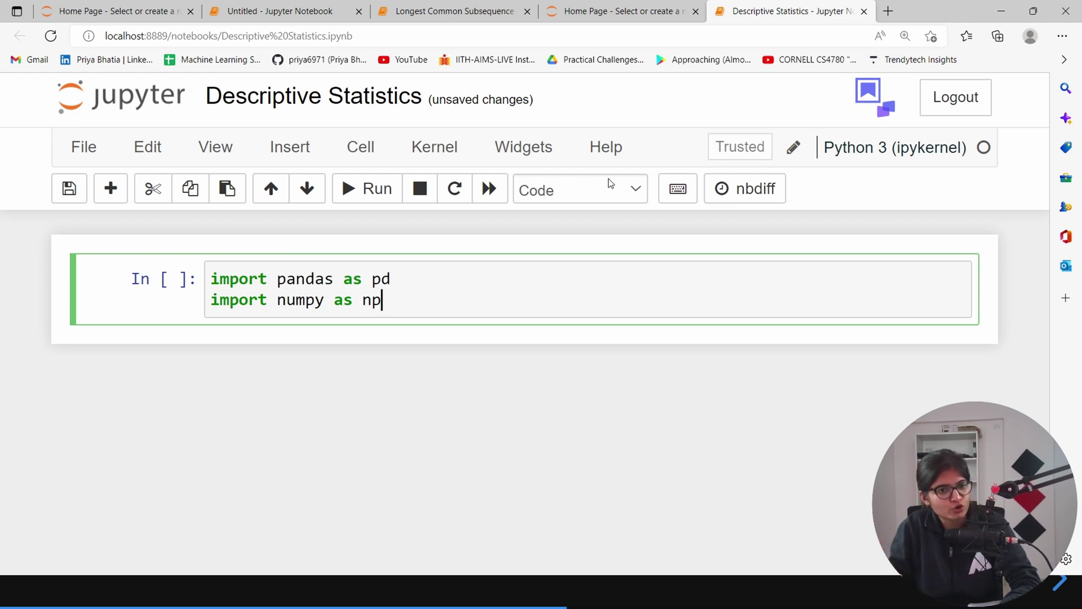
key("shift+Return")
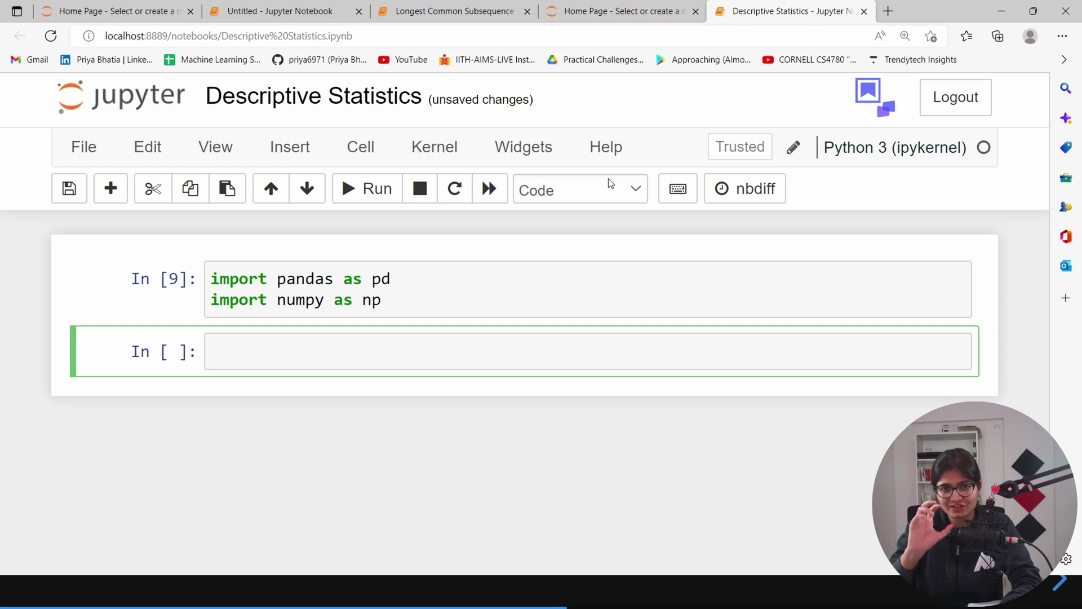
Step: Load diabetes.csv into data with pd.read_csv, then run data.head() to preview it
type("data = ")
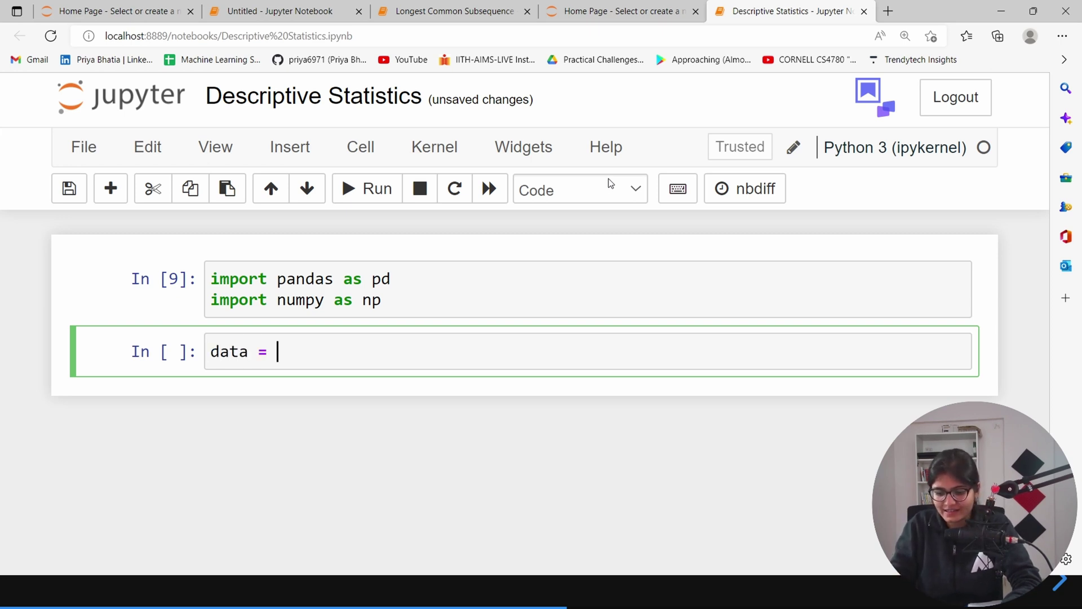
type("pd.read")
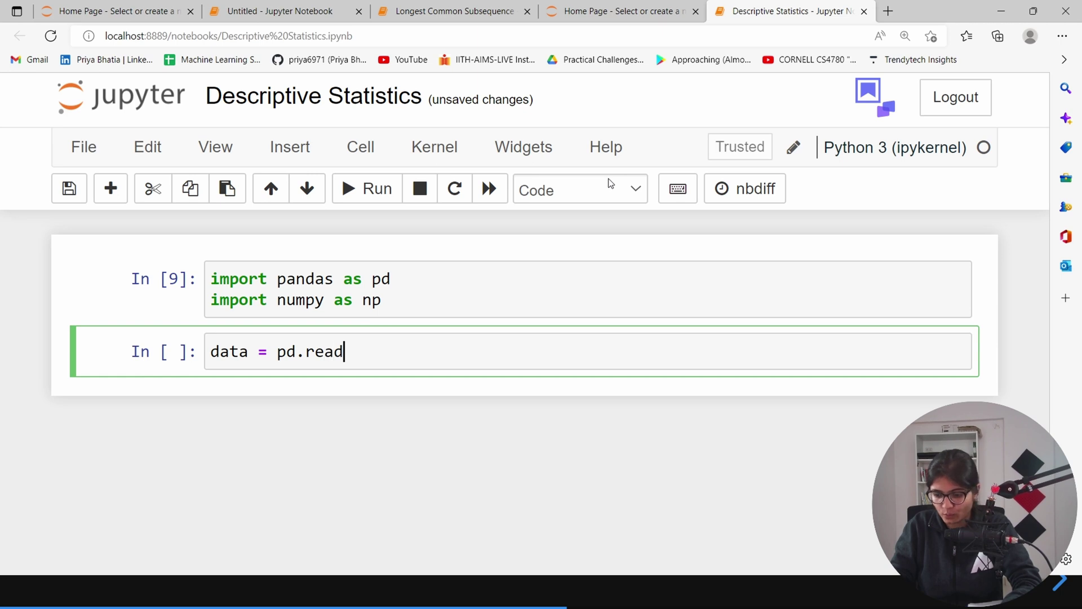
type("_csv('dia")
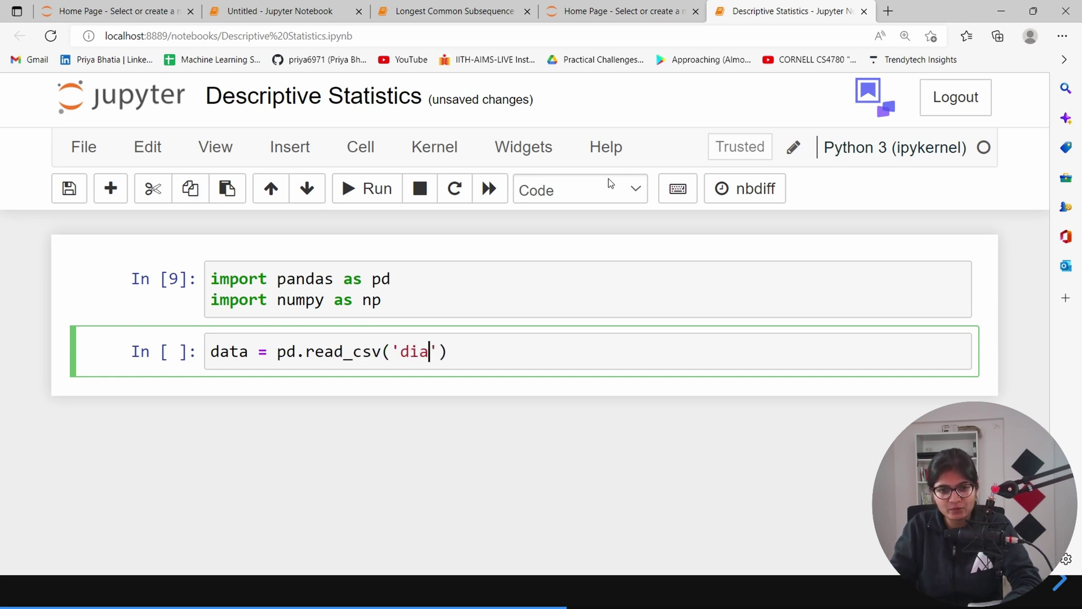
type("betes.csv")
key("shift+Return")
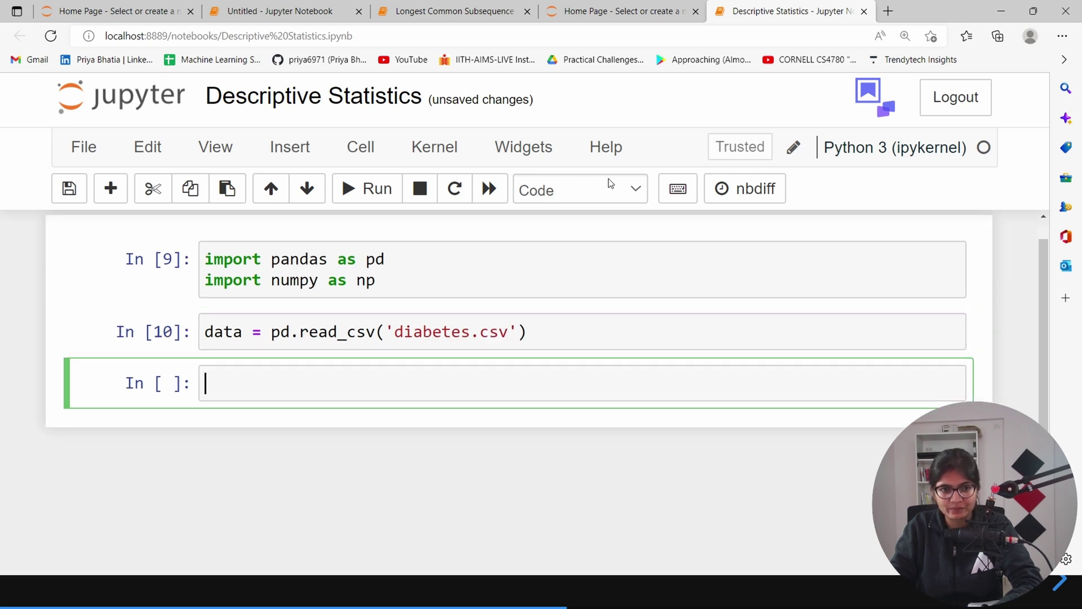
type("data.h")
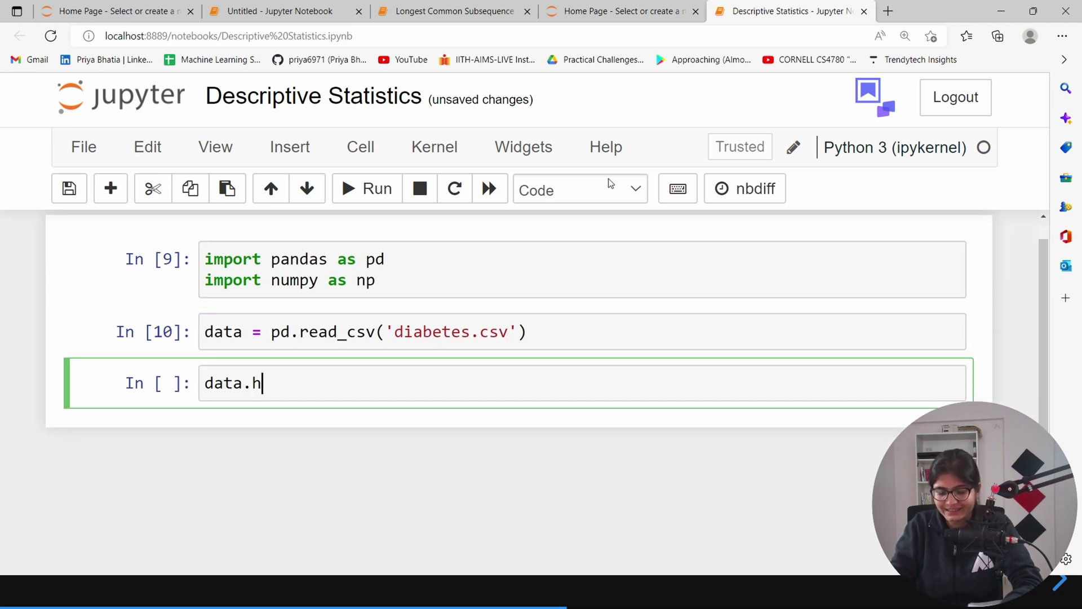
type("ead()")
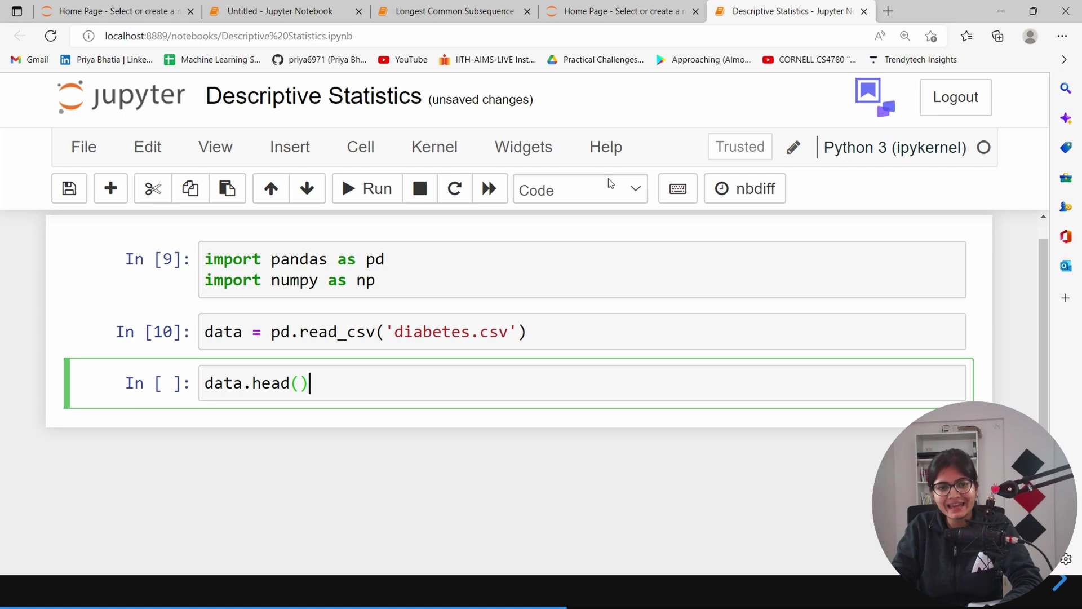
key("shift+Return")
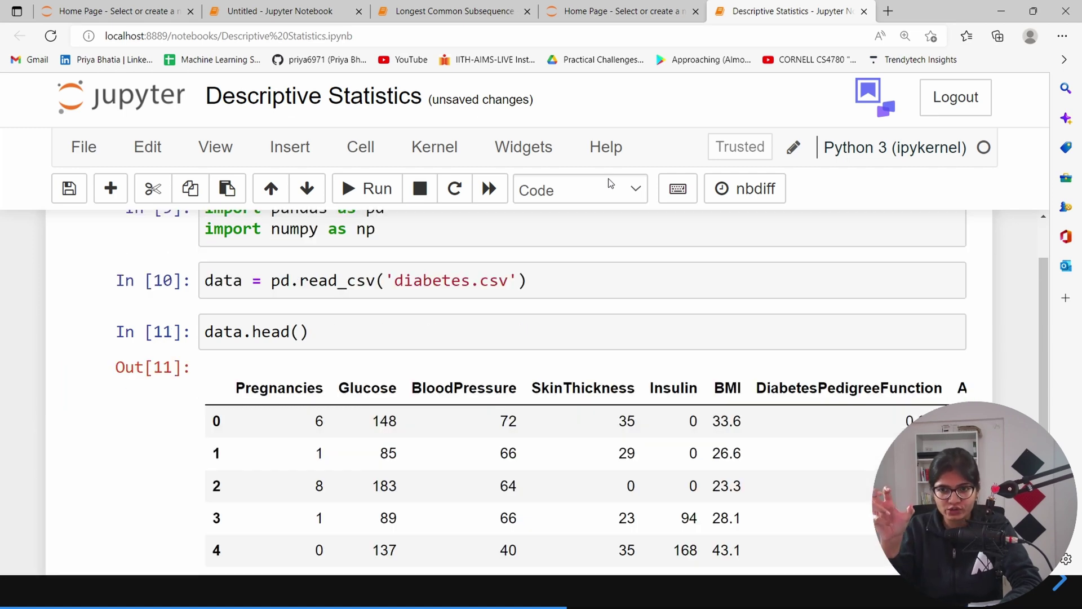
scroll(614, 338, "down", 2)
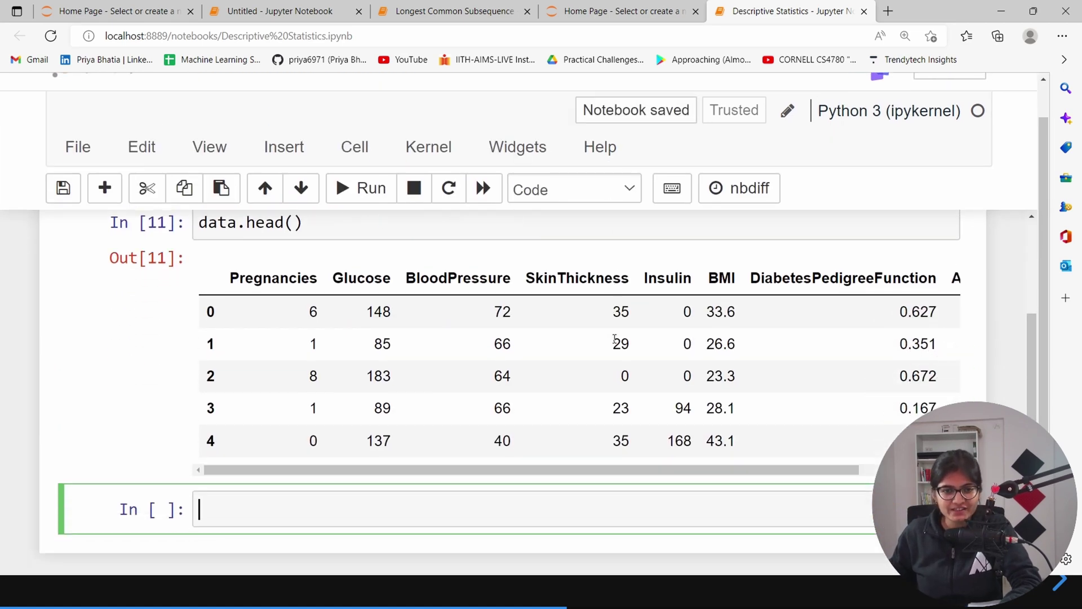
scroll(615, 338, "down", 2)
scroll(614, 338, "up", 3)
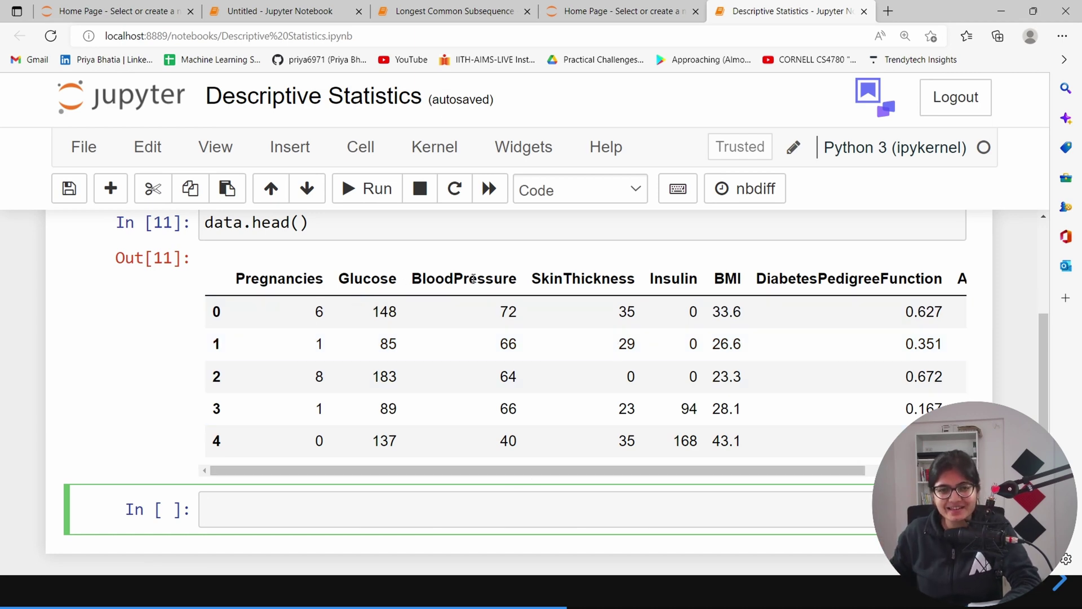
left_click_drag(544, 469, 749, 471)
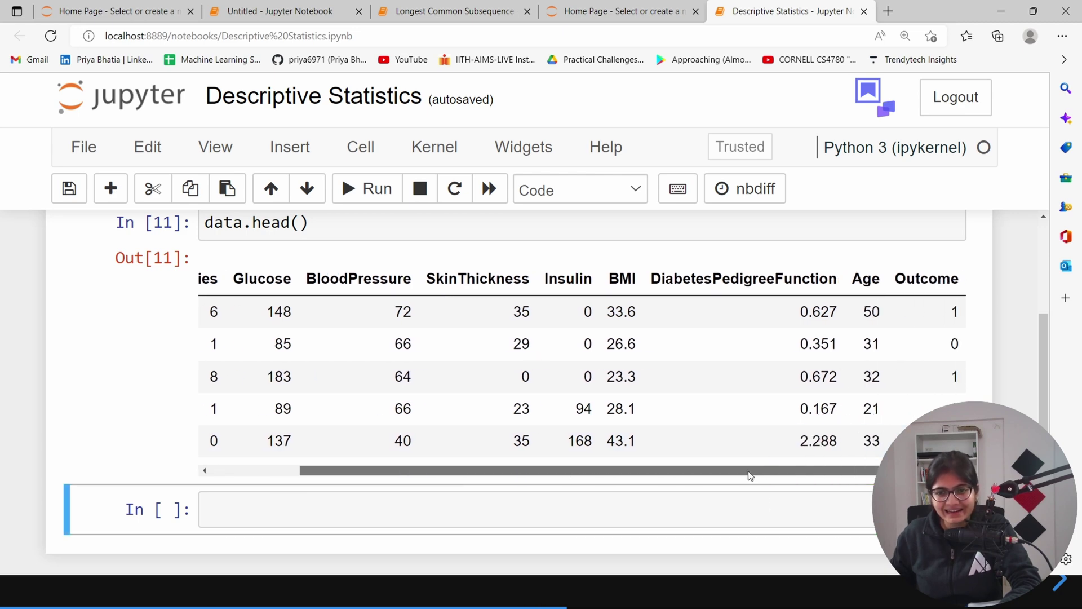
left_click_drag(895, 278, 959, 312)
double_click(955, 312)
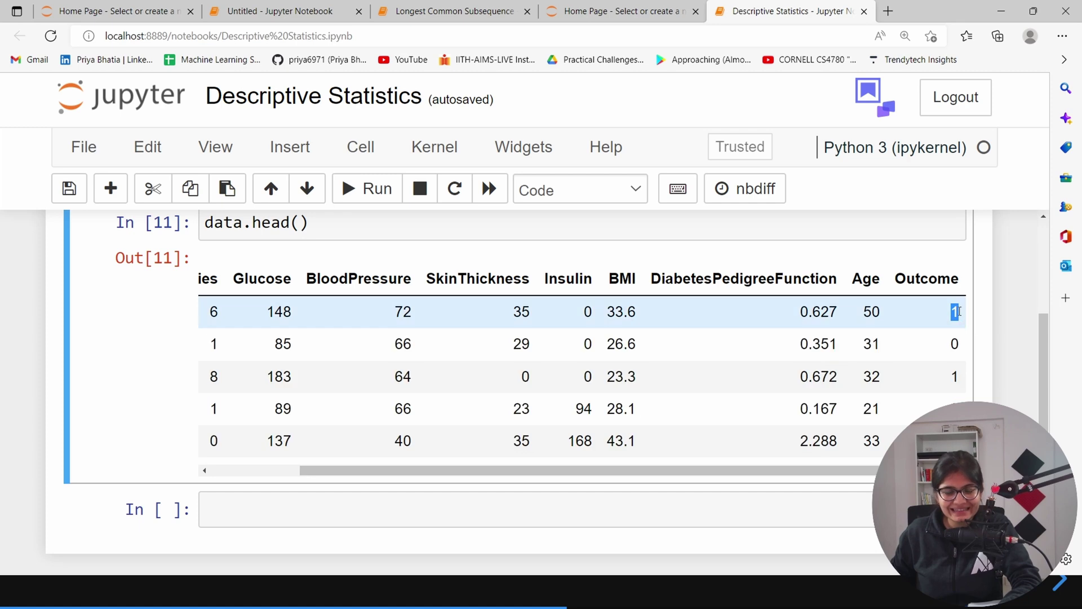
double_click(958, 343)
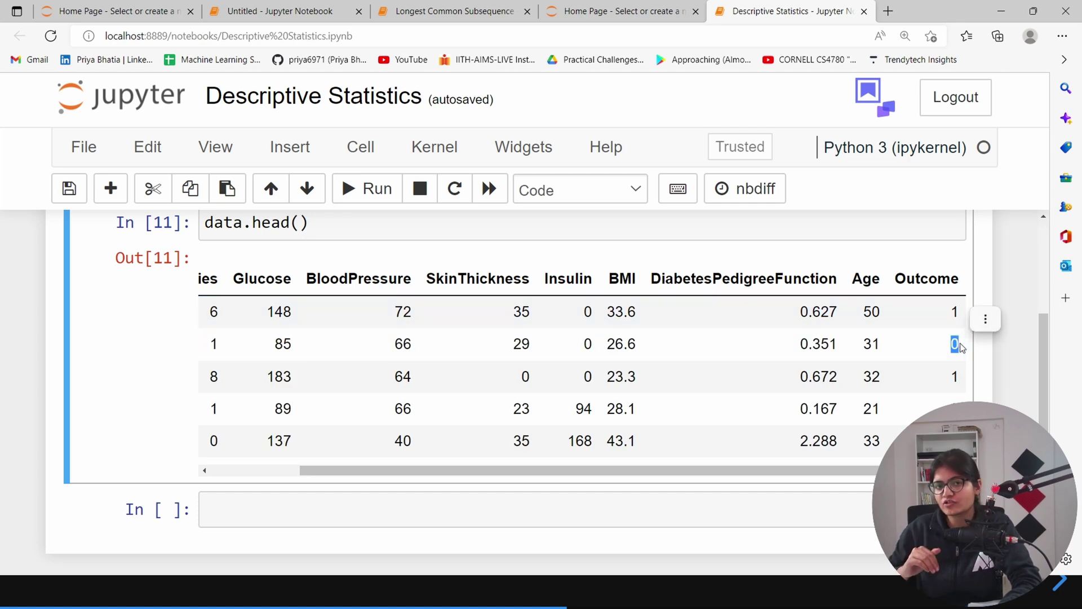
mouse_move(880, 472)
left_mouse_down()
mouse_move(791, 474)
mouse_move(896, 476)
mouse_move(790, 481)
mouse_move(882, 480)
left_mouse_up()
double_click(866, 280)
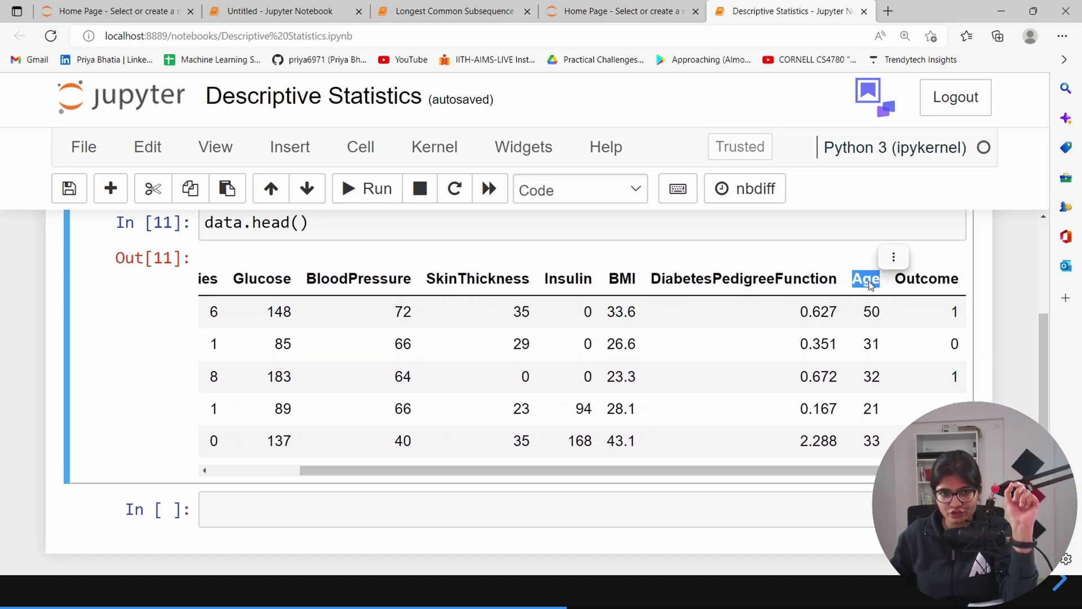
scroll(645, 428, "down", 2)
left_click(650, 404)
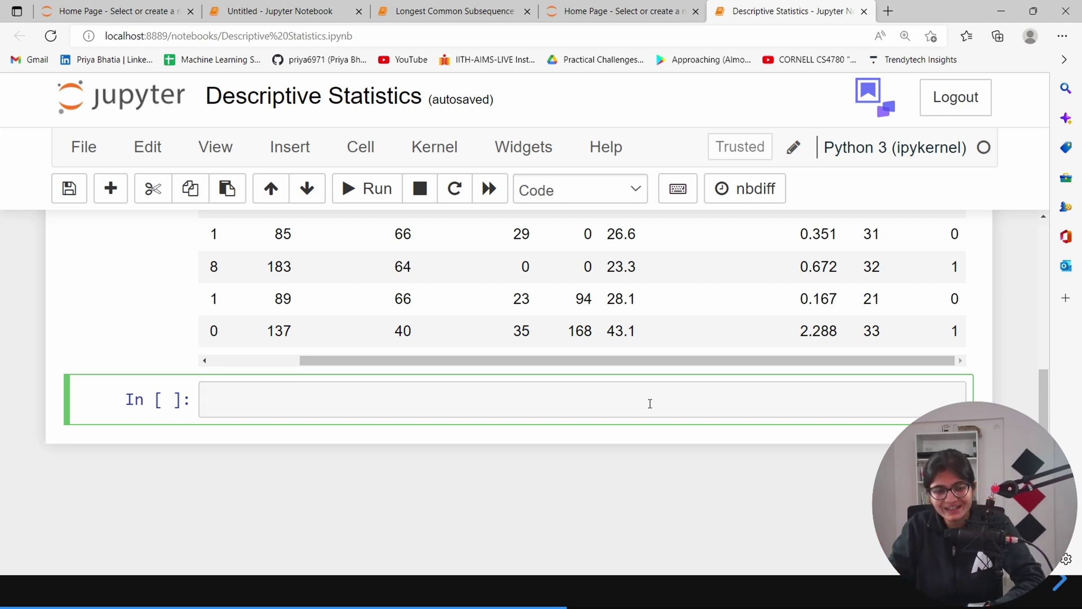
Step: Run data.describe() to produce the summary statistics table
type("data.descr")
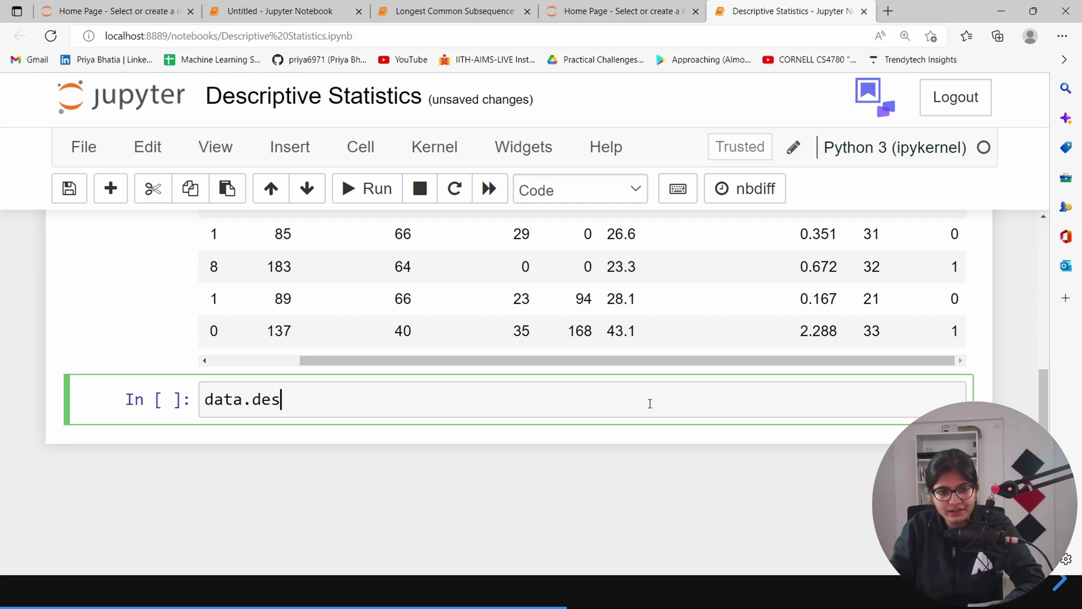
key("BackSpace")
type("cri")
type("v")
key("BackSpace")
type("be()")
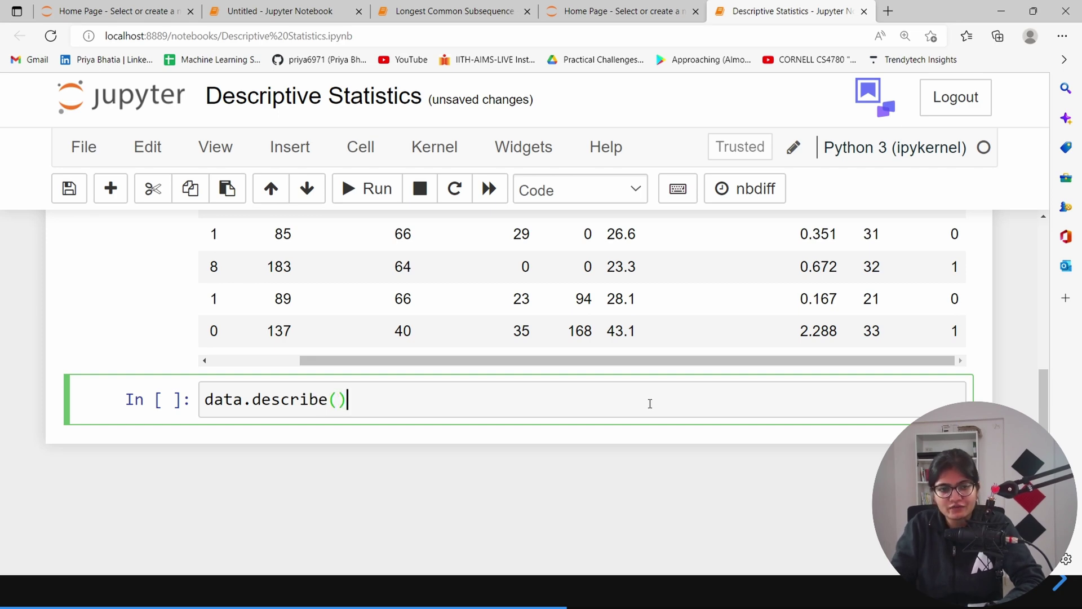
key("shift+Return")
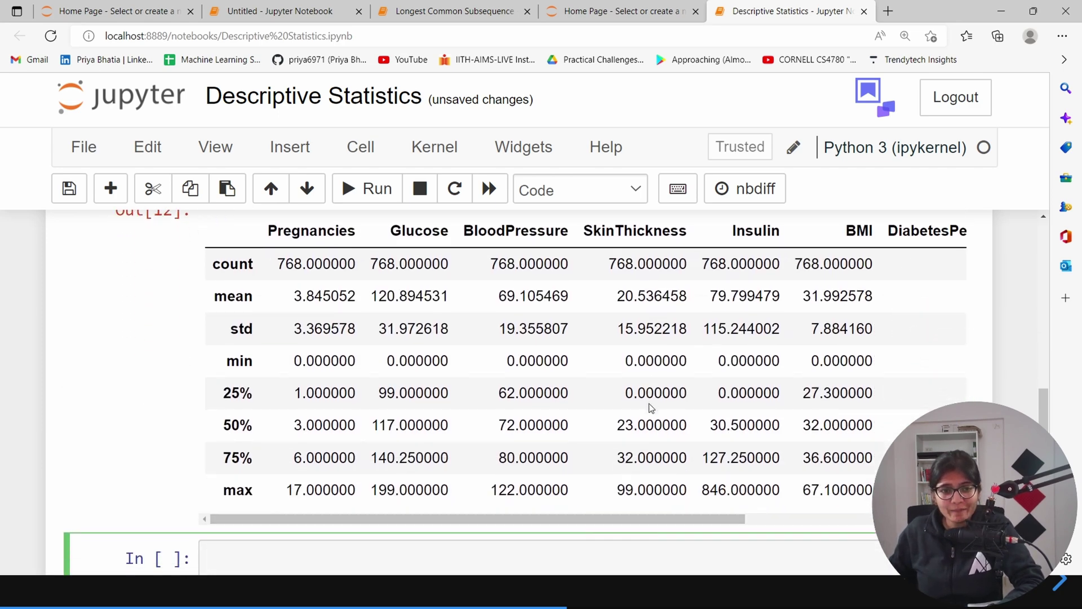
Step: Highlight the count, mean, std and min row labels of the describe output
double_click(217, 257)
left_click_drag(214, 291, 254, 294)
double_click(239, 321)
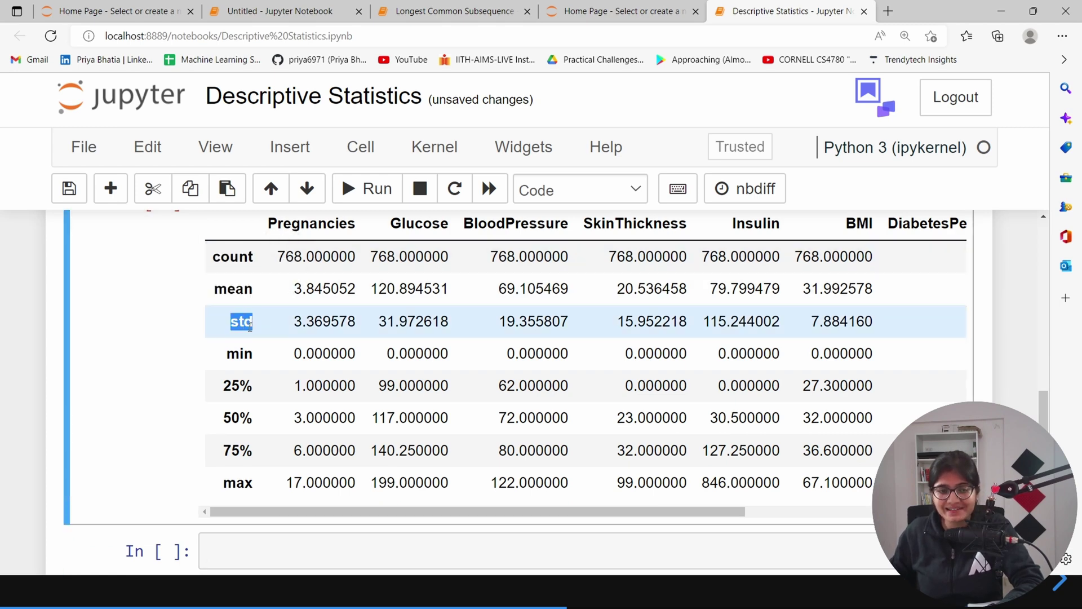
double_click(236, 354)
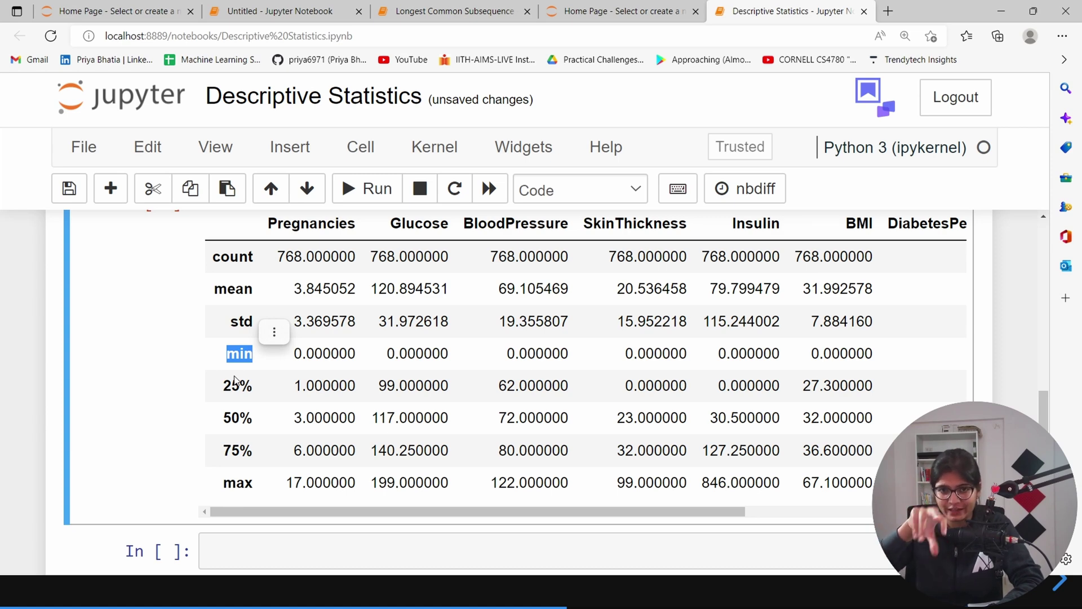
Step: Highlight the Glucose count 768 and Pregnancies mean 3.845052, std 3.369578, min 0, 25% 1
left_click_drag(214, 258, 448, 260)
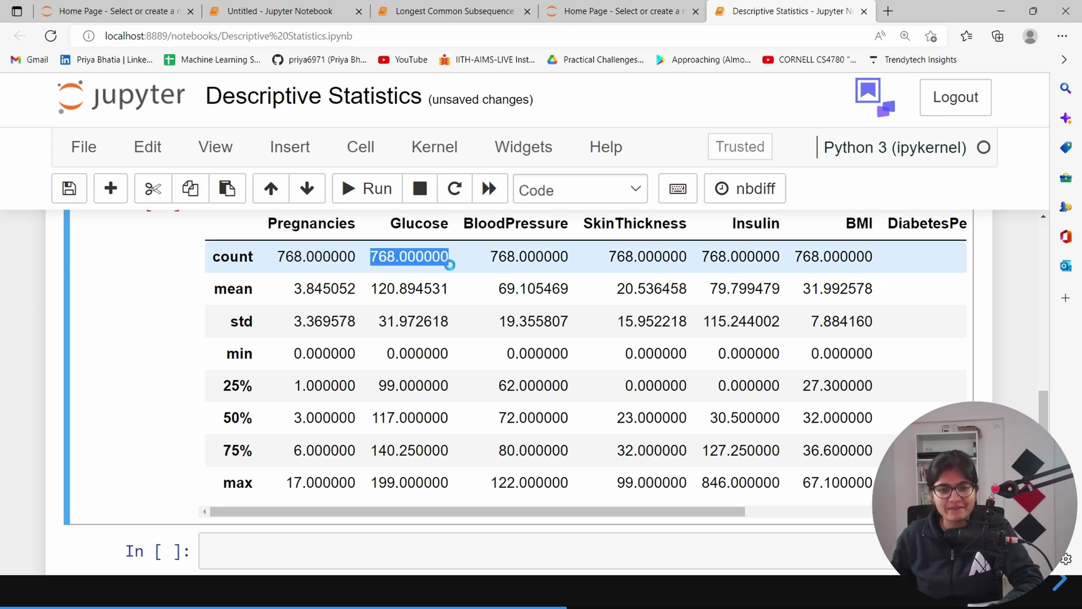
left_click_drag(285, 291, 363, 300)
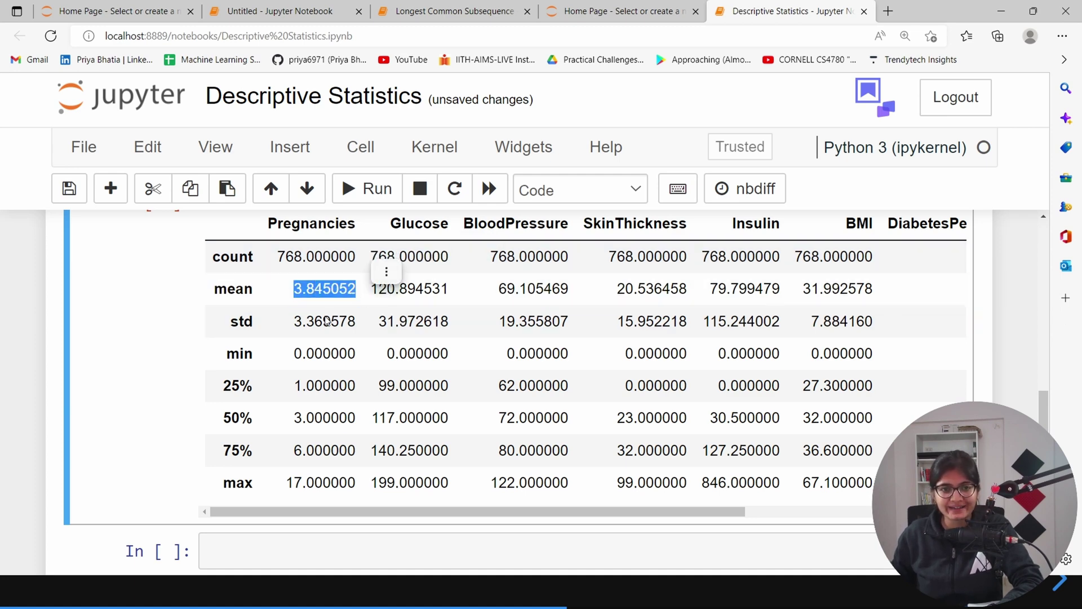
left_click_drag(290, 322, 363, 327)
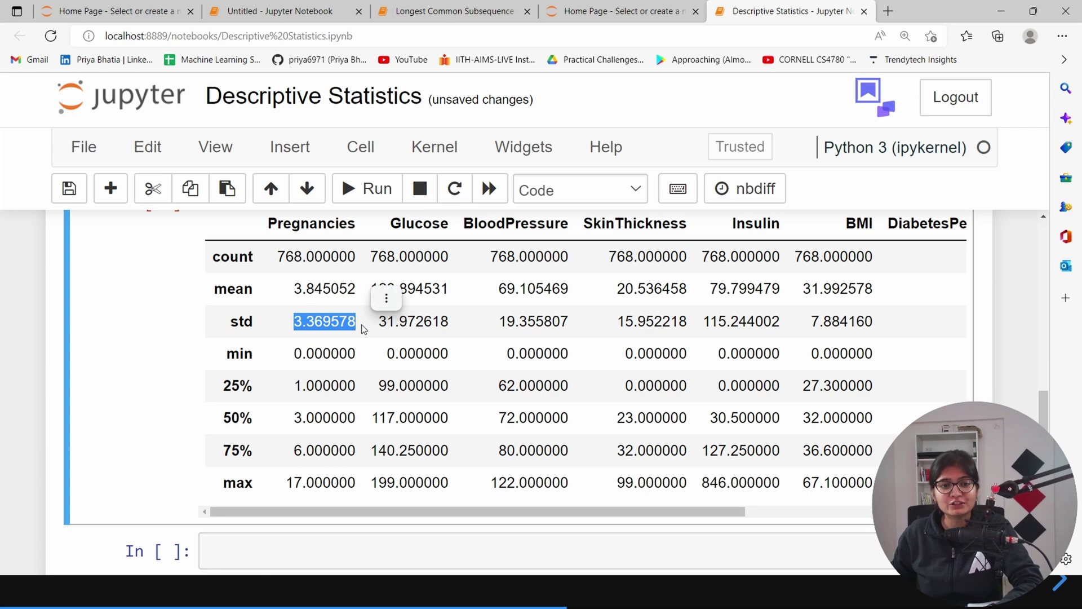
left_click(373, 308)
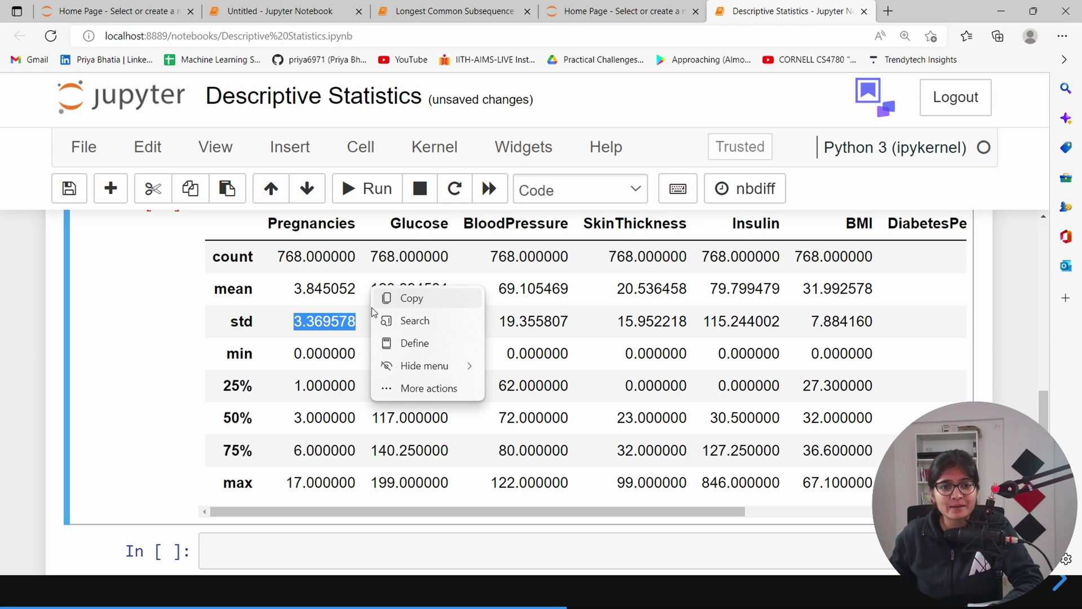
left_click_drag(265, 361, 347, 360)
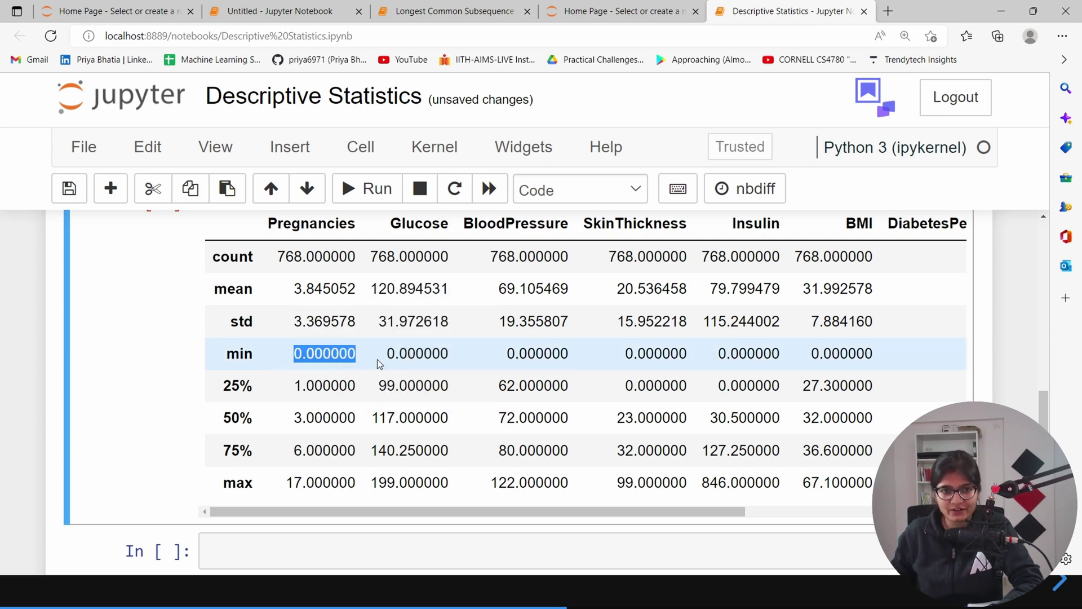
left_click_drag(277, 385, 354, 387)
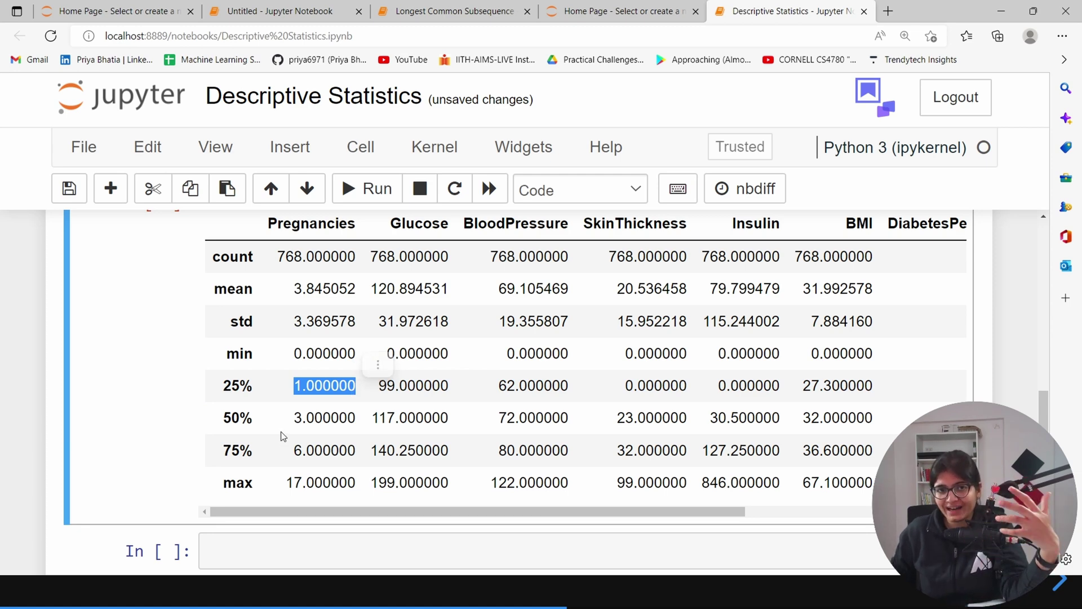
Step: Highlight the 25%, 50% and 75% quartile row labels
double_click(231, 388)
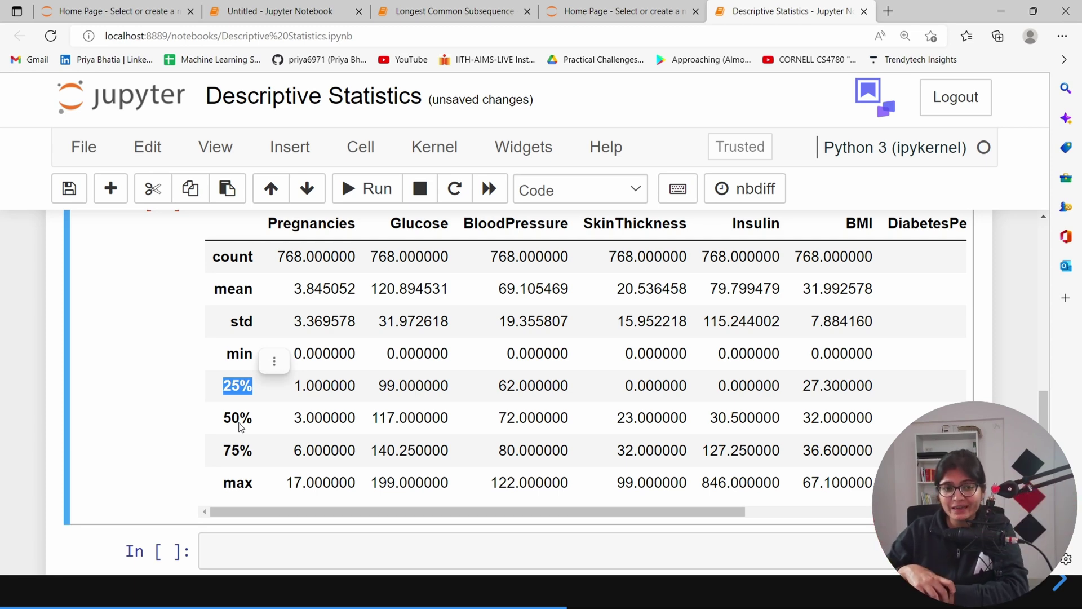
left_click_drag(225, 420, 314, 460)
scroll(314, 459, "up", 2)
scroll(333, 448, "down", 1)
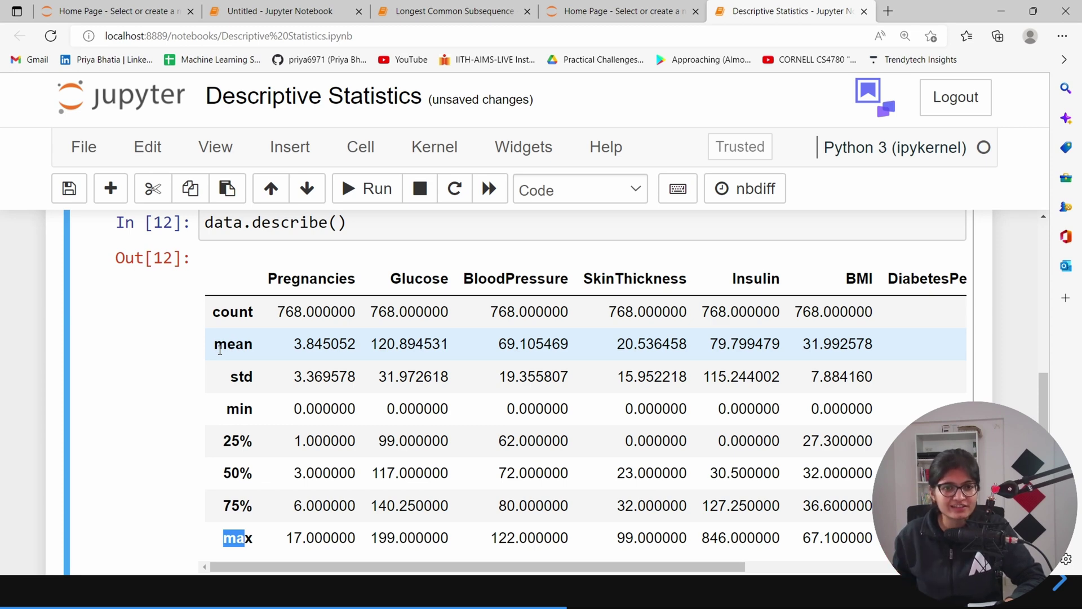
scroll(275, 359, "down", 3)
Step: Run data.isnull().sum() in the empty cell to count missing values per column
left_click(309, 442)
type("data.")
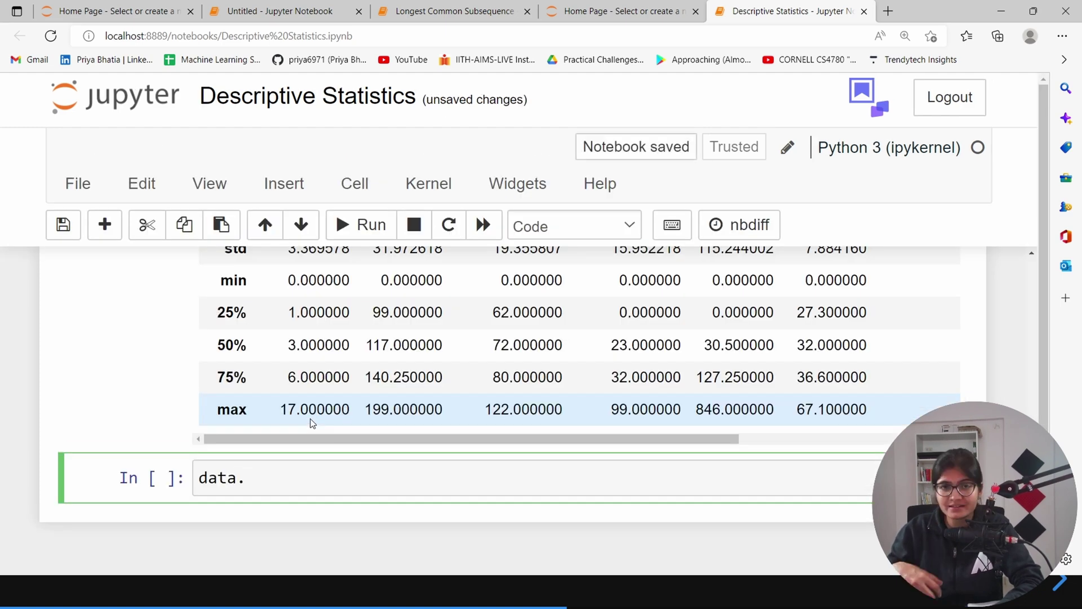
type("isn")
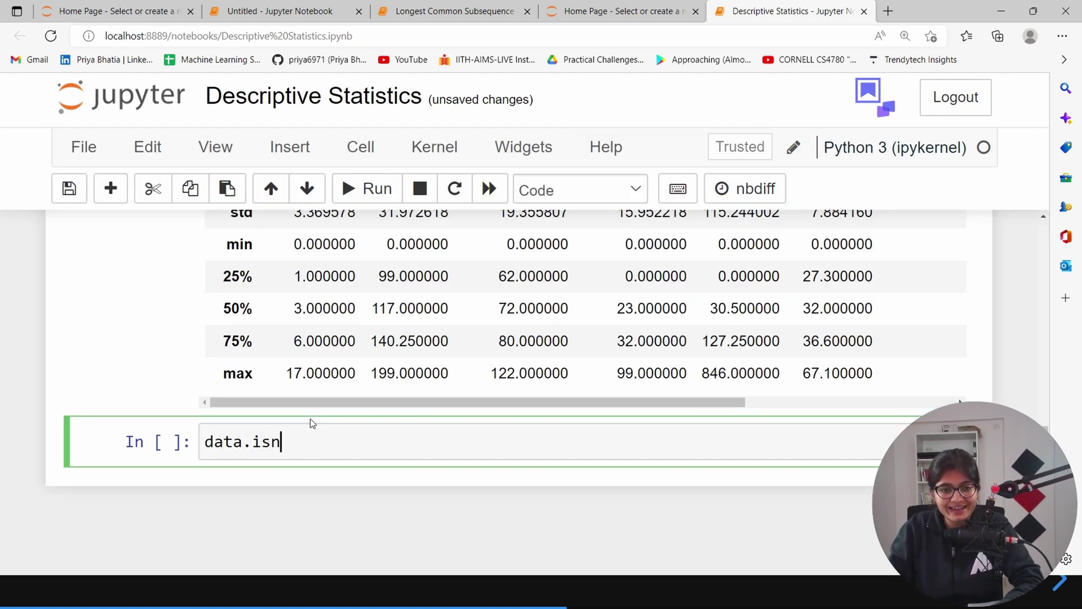
type("ull().summ")
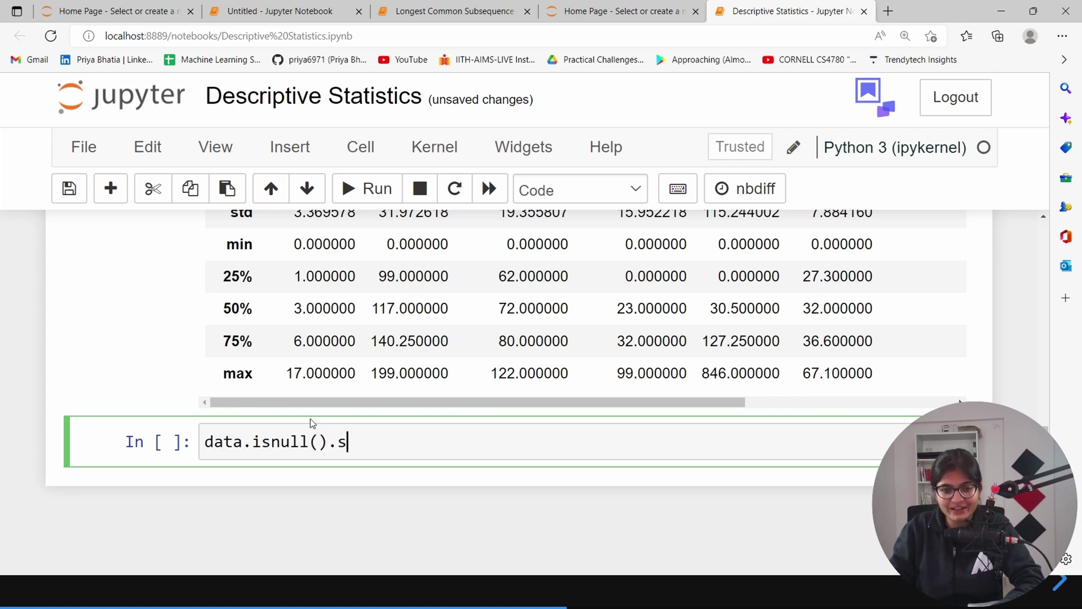
key("BackSpace")
type("()")
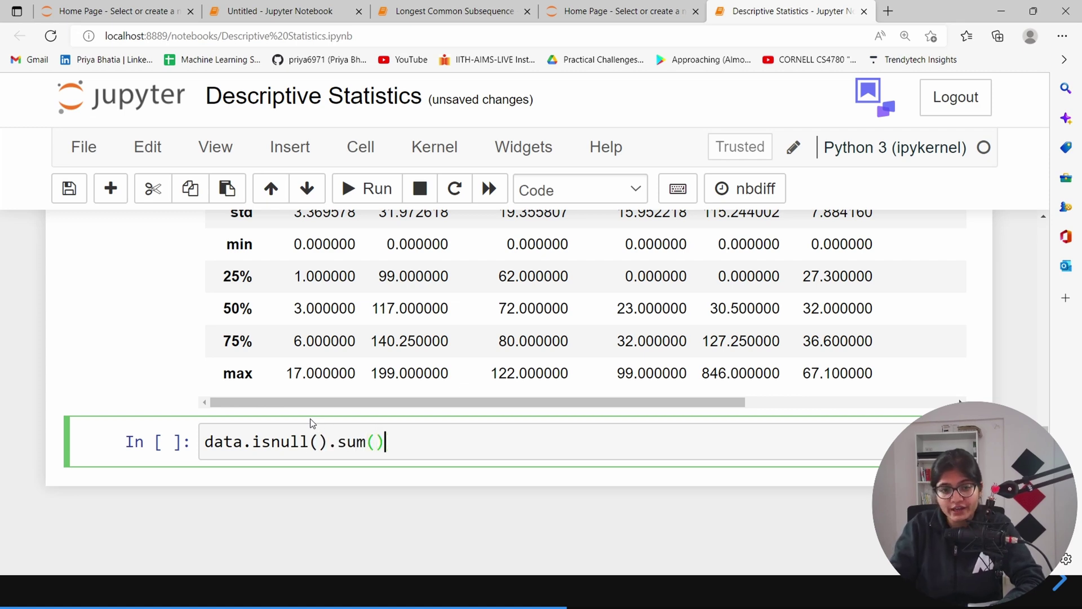
key("shift+Return")
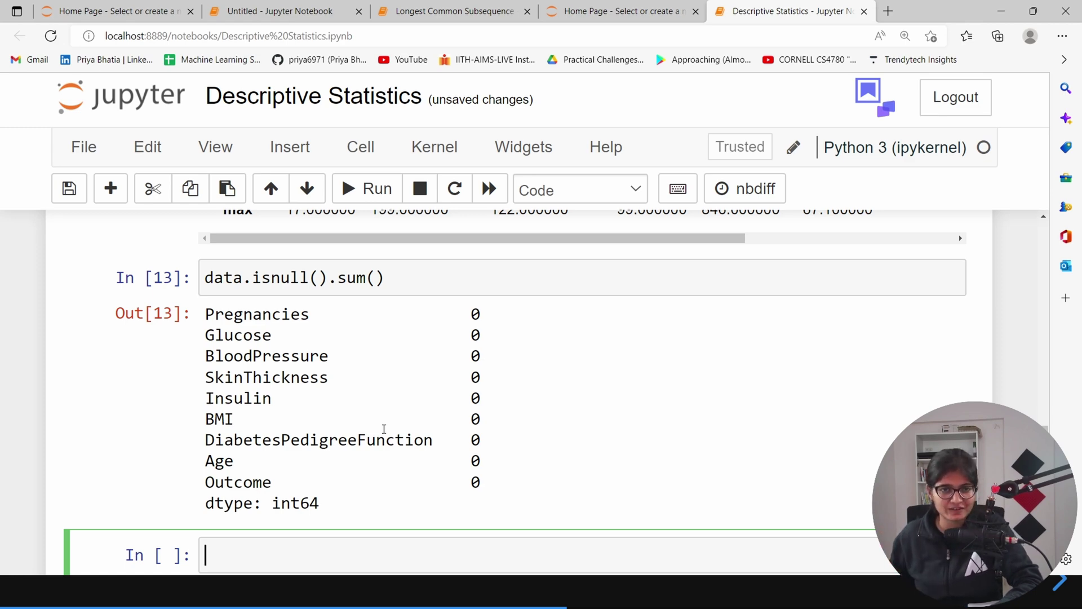
scroll(384, 429, "up", 5)
scroll(384, 429, "up", 4)
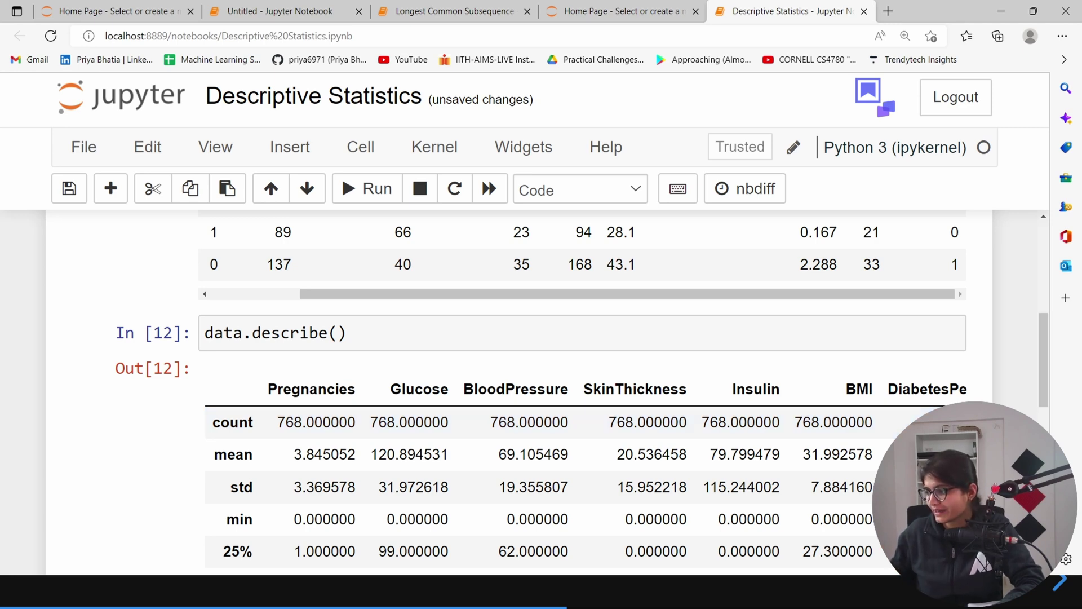
key("alt+Tab")
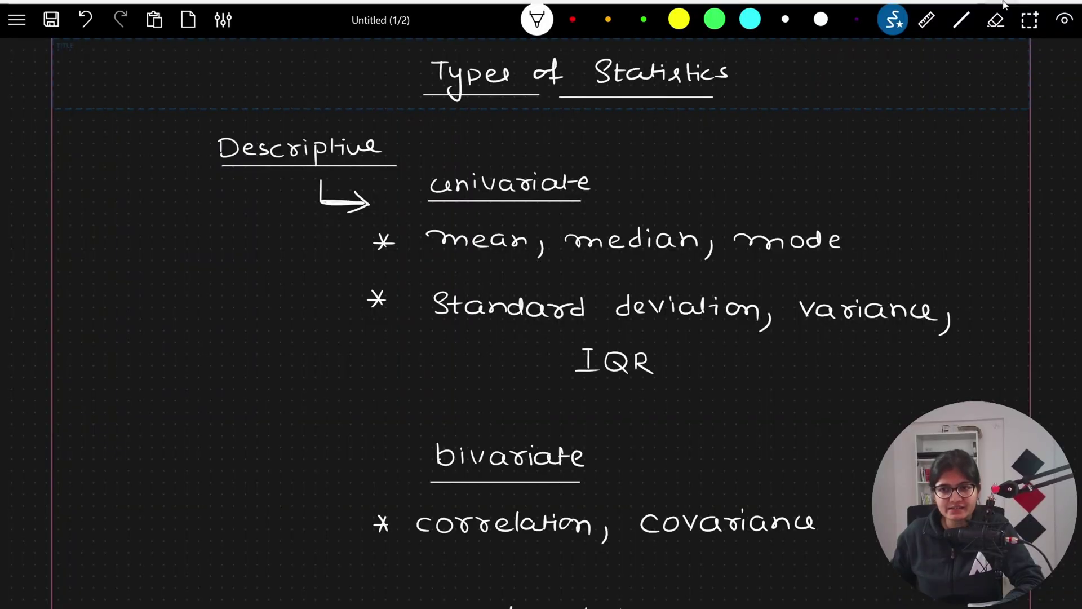
mouse_move(1017, 5)
key("alt+Tab")
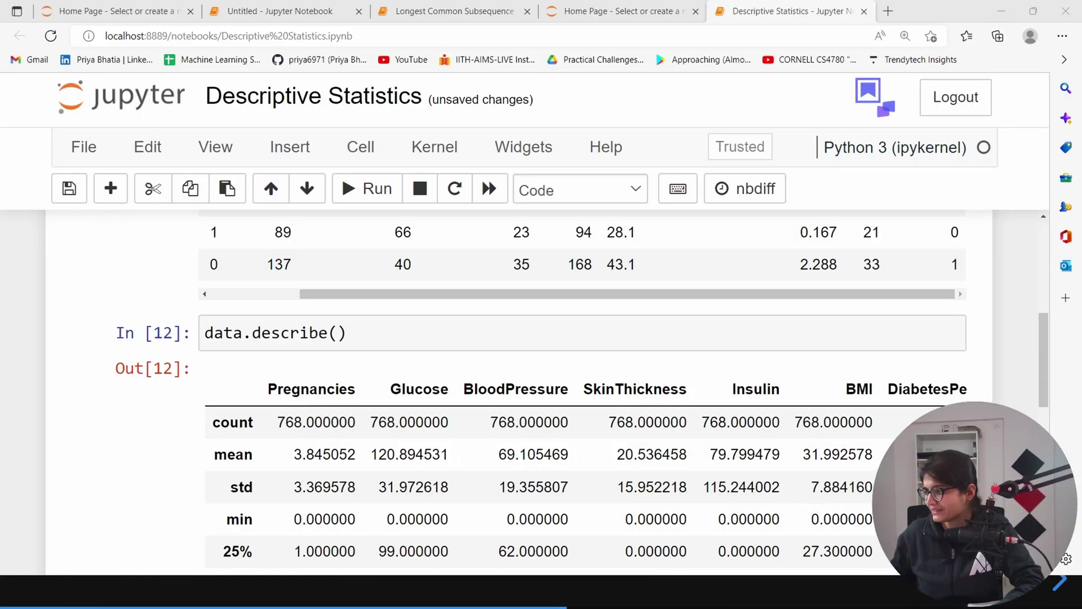